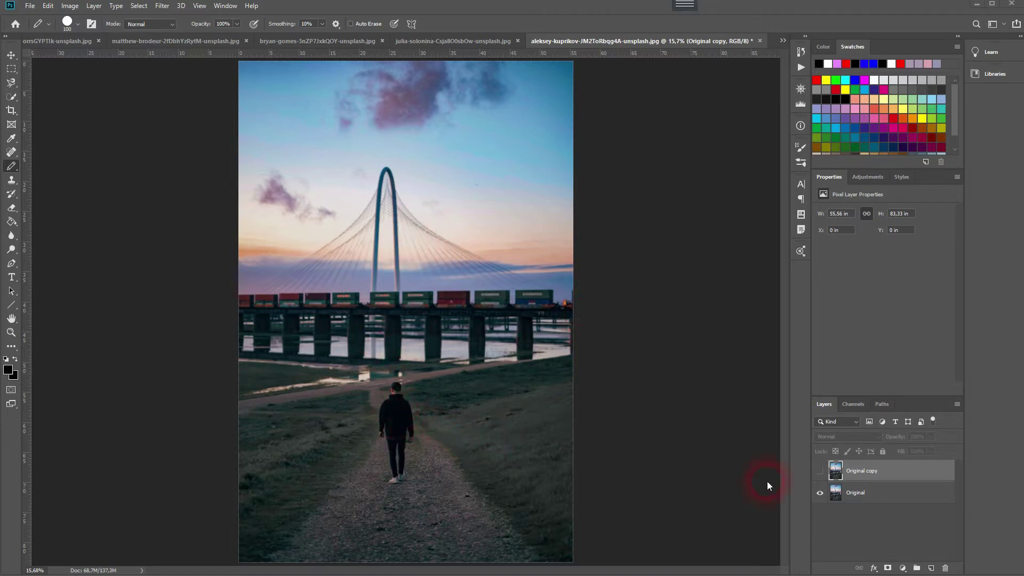
Preview the bridge photo's blurred Original copy, hide it again, and switch to the lakeside village photo
click(823, 476)
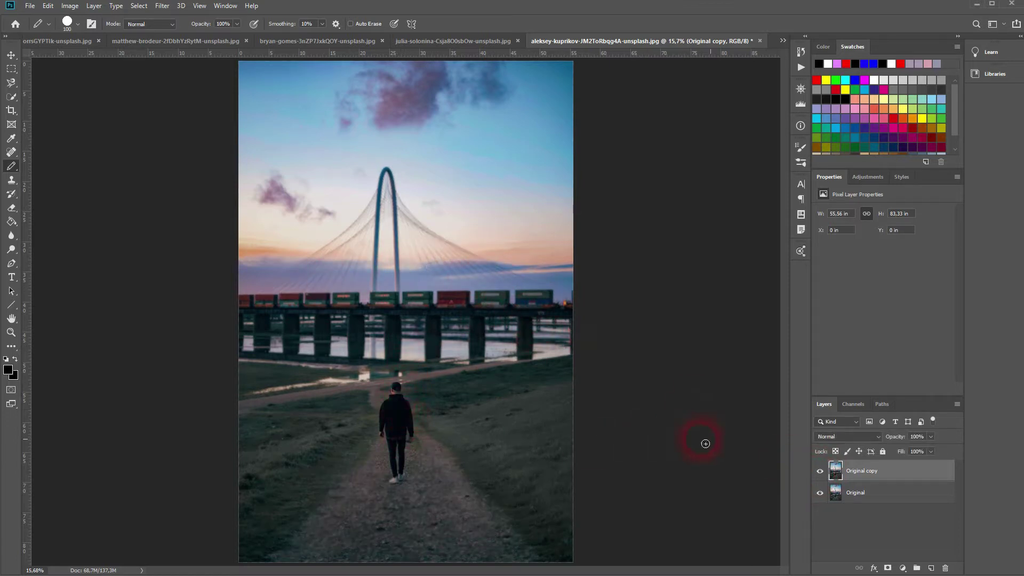
click(829, 475)
click(468, 41)
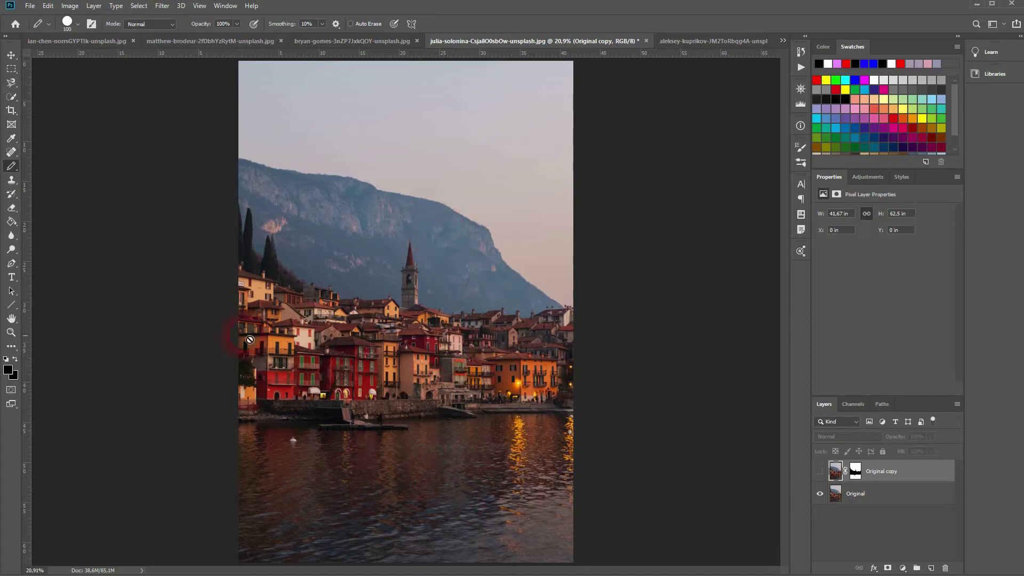
Compare the village photo with and without its blurred Original copy layer, ending with it shown
click(819, 471)
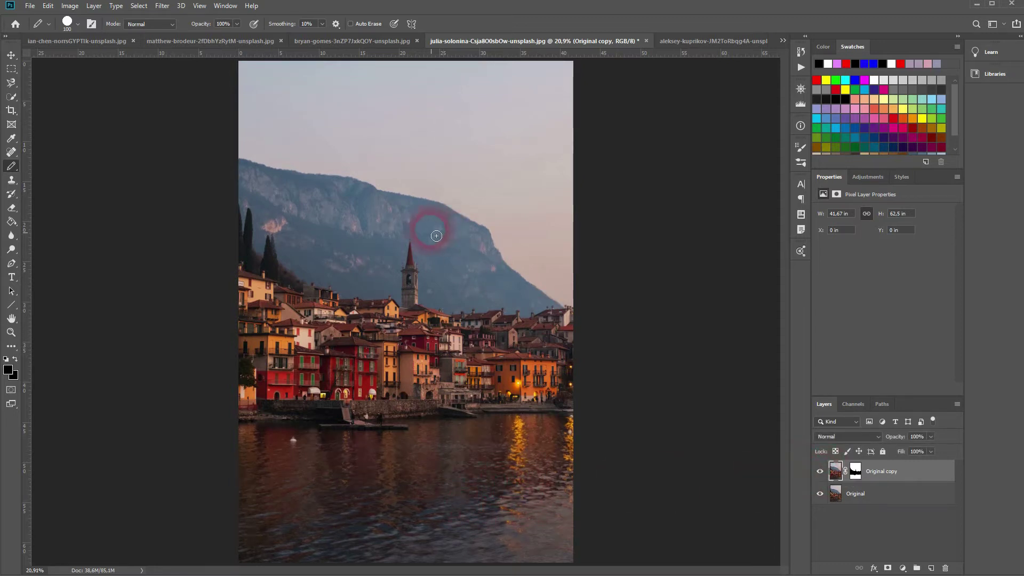
click(820, 472)
click(821, 473)
click(820, 472)
click(821, 472)
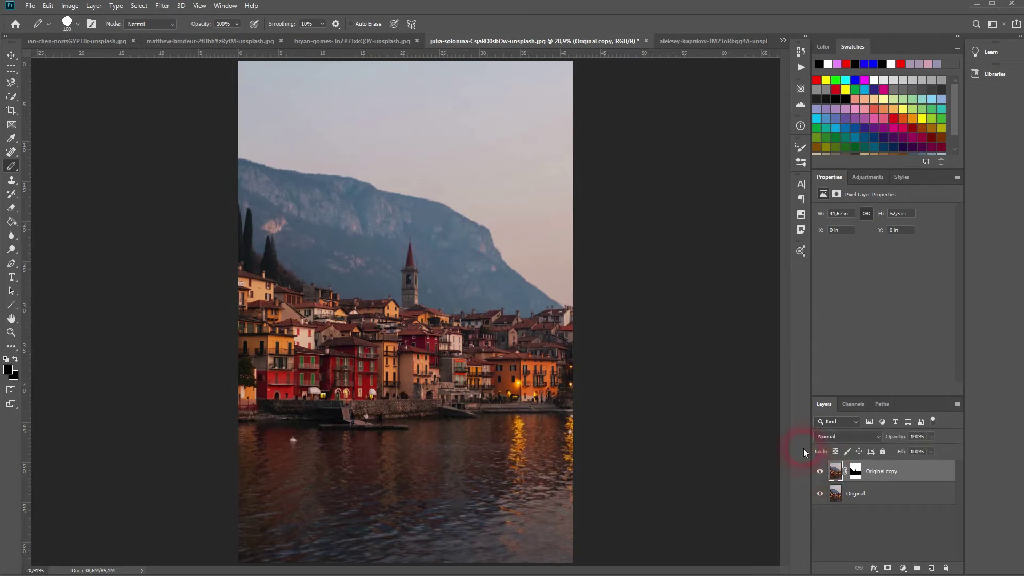
Compare the bryan-gomes bridge photo's blurred Original copy, leave it shown, and move to the matthew-brodeur Nikon photo
click(353, 41)
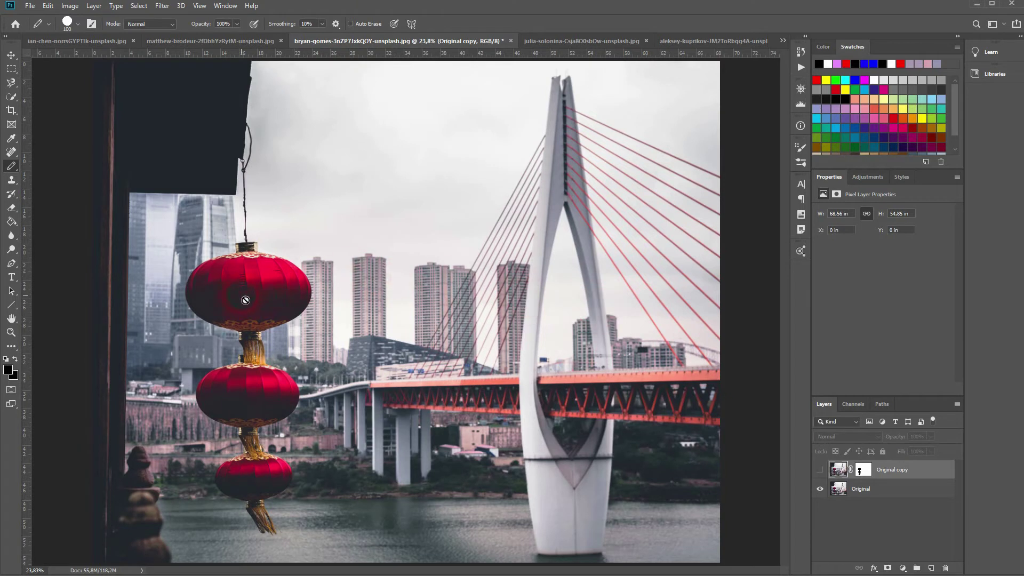
click(819, 469)
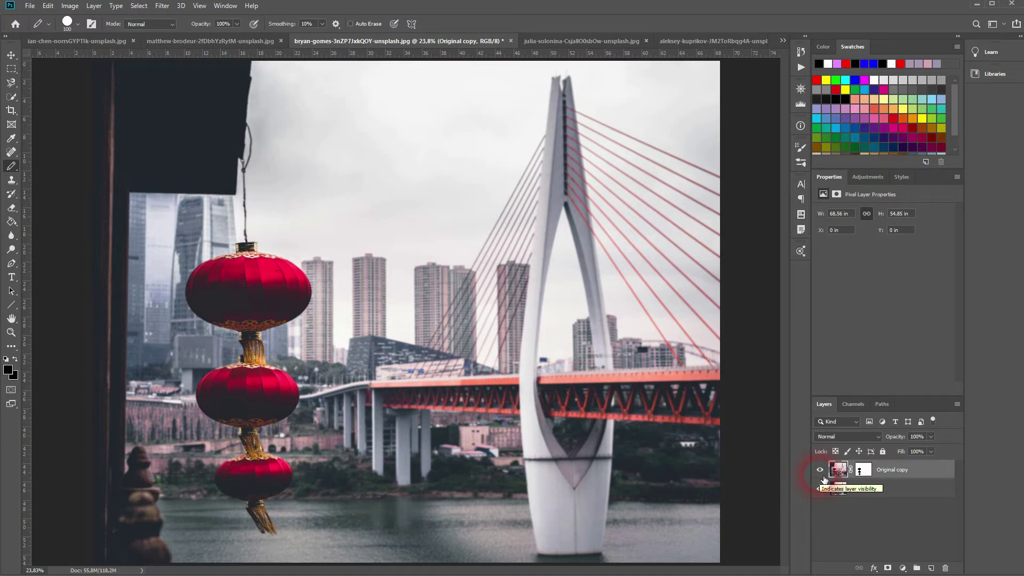
click(821, 472)
click(820, 470)
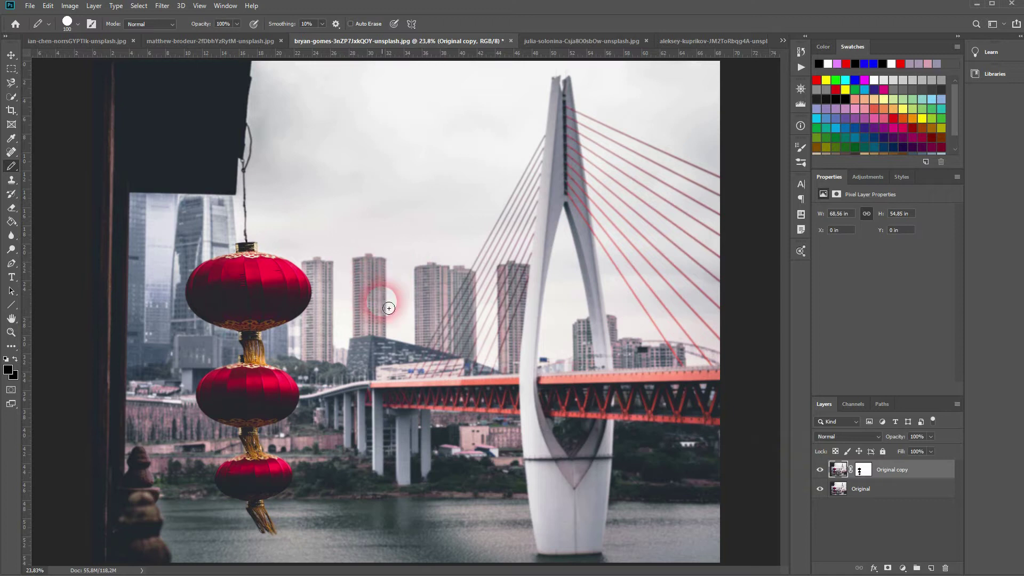
click(820, 470)
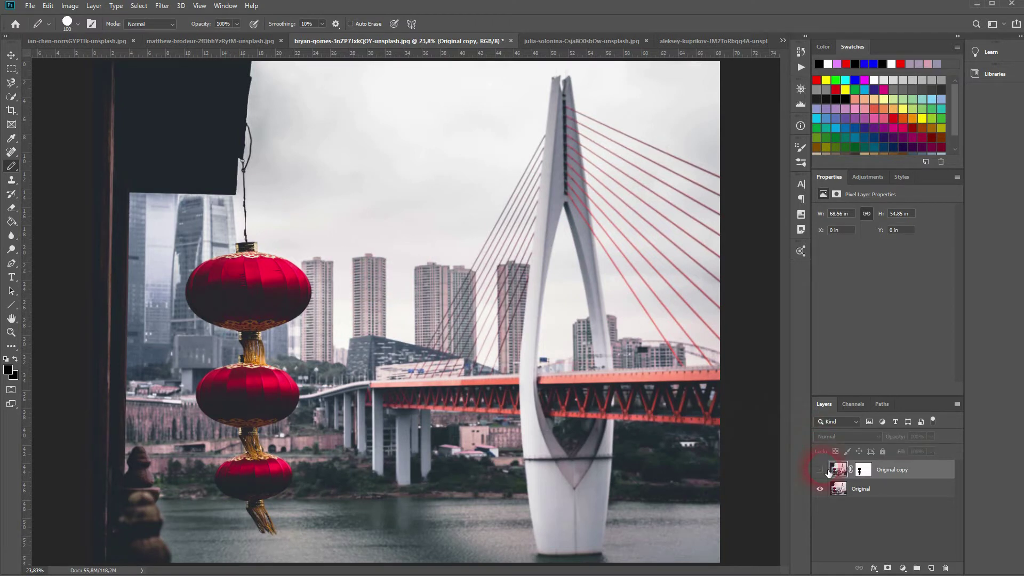
click(820, 470)
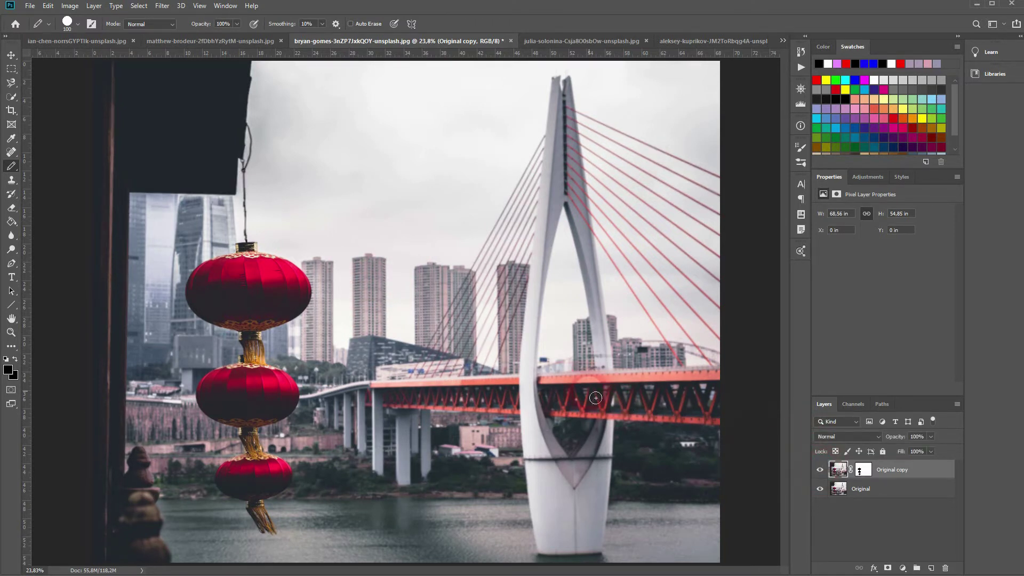
click(188, 41)
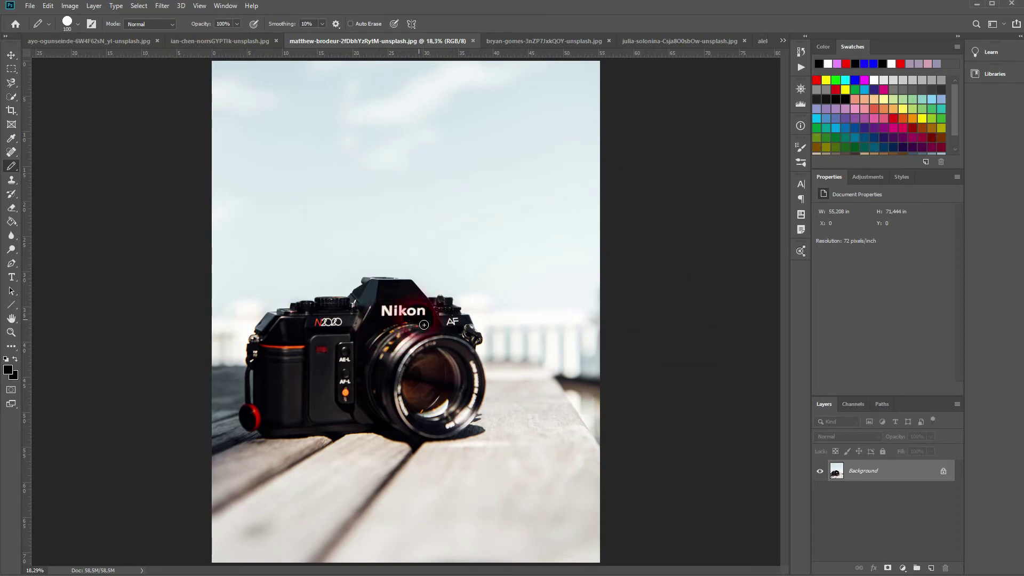
Compare the ian-chen waterfall's blurred Original copy, leave it shown, and move to the ayo-ogunseinde portrait
click(241, 42)
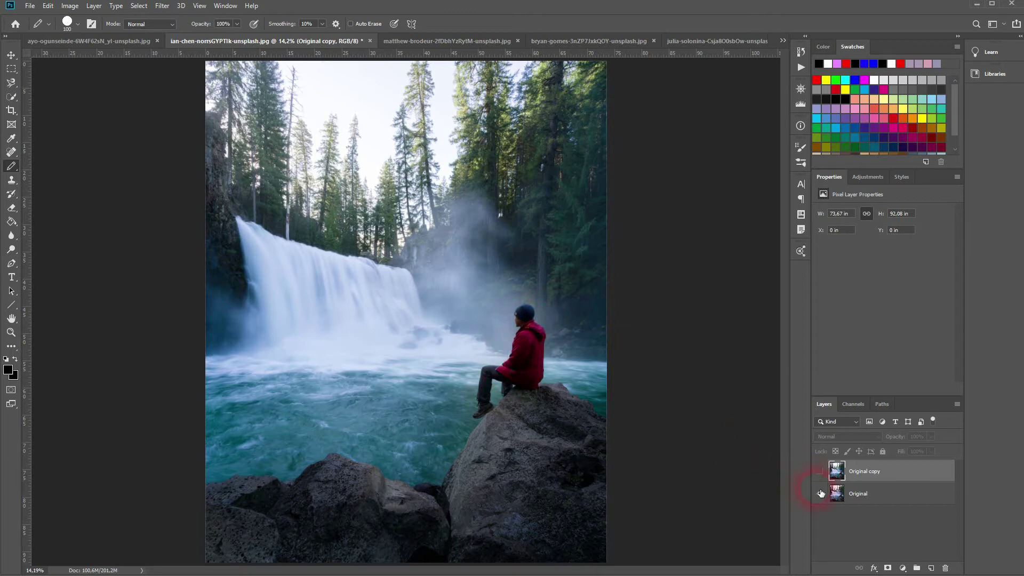
click(818, 472)
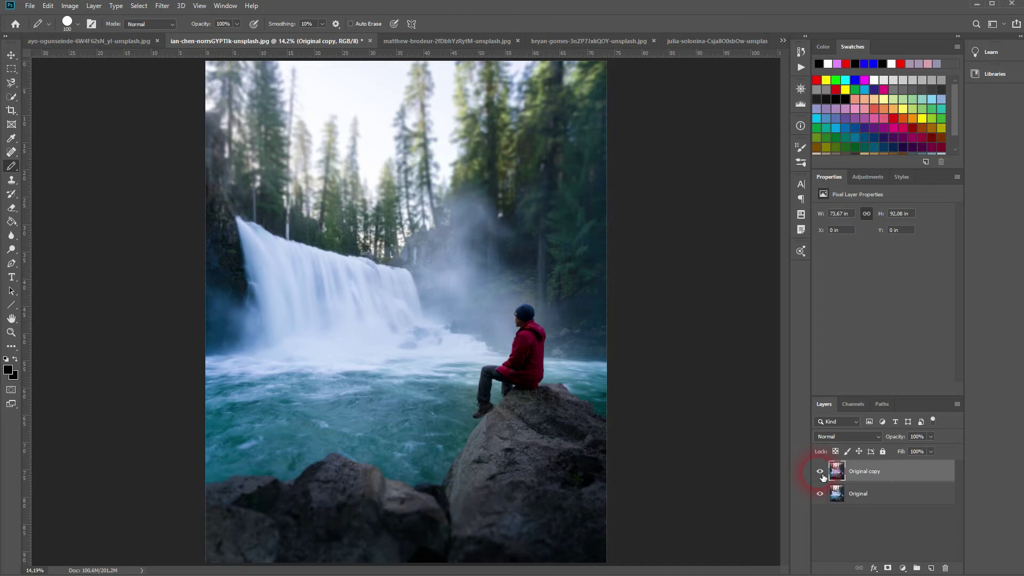
click(820, 472)
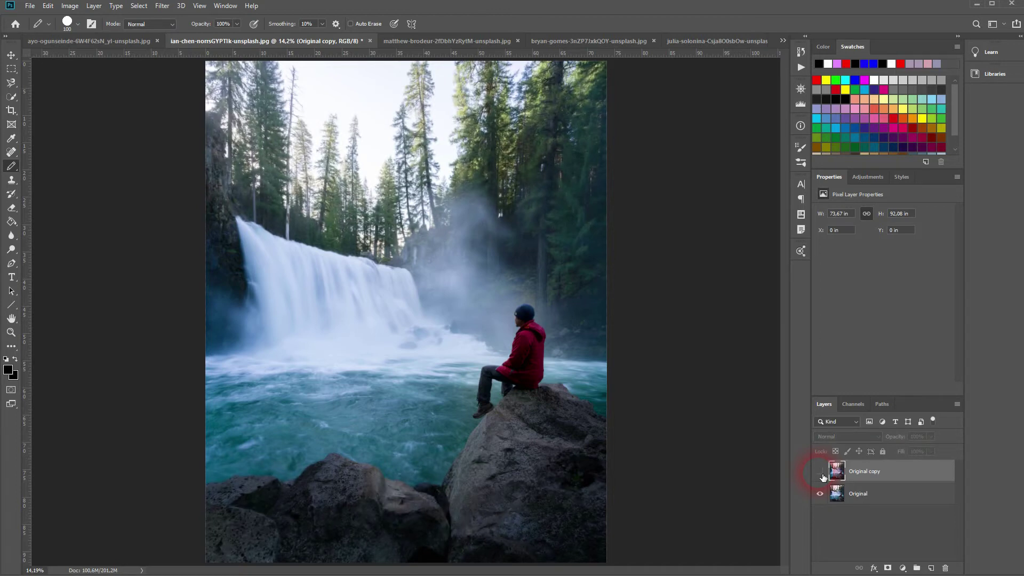
click(819, 472)
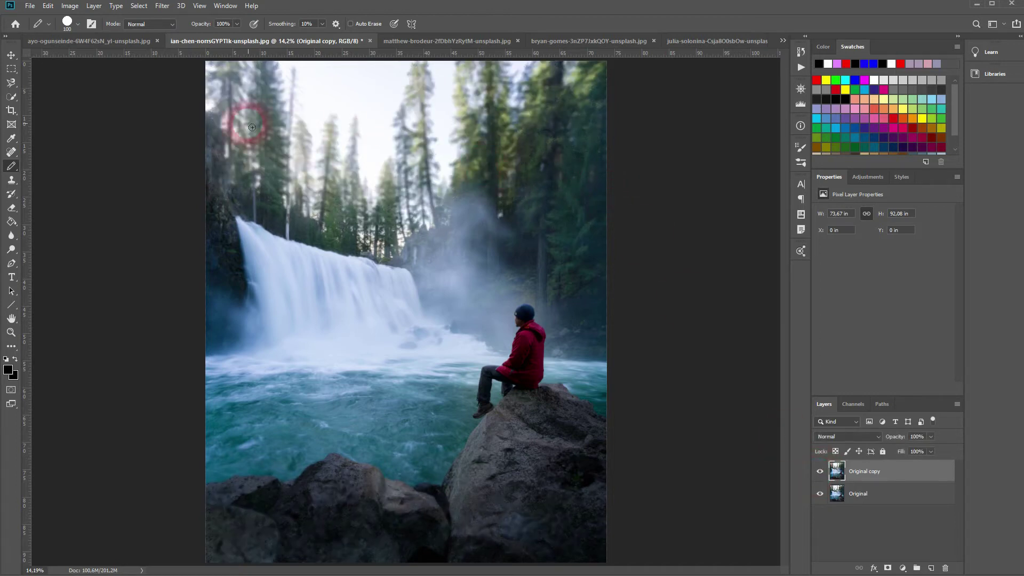
click(825, 475)
click(819, 472)
click(109, 37)
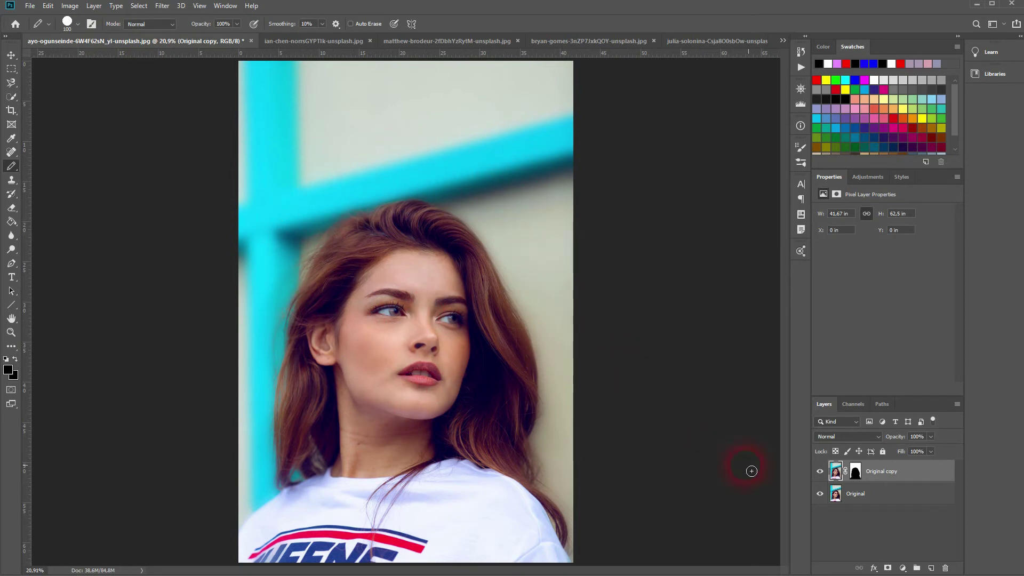
click(819, 472)
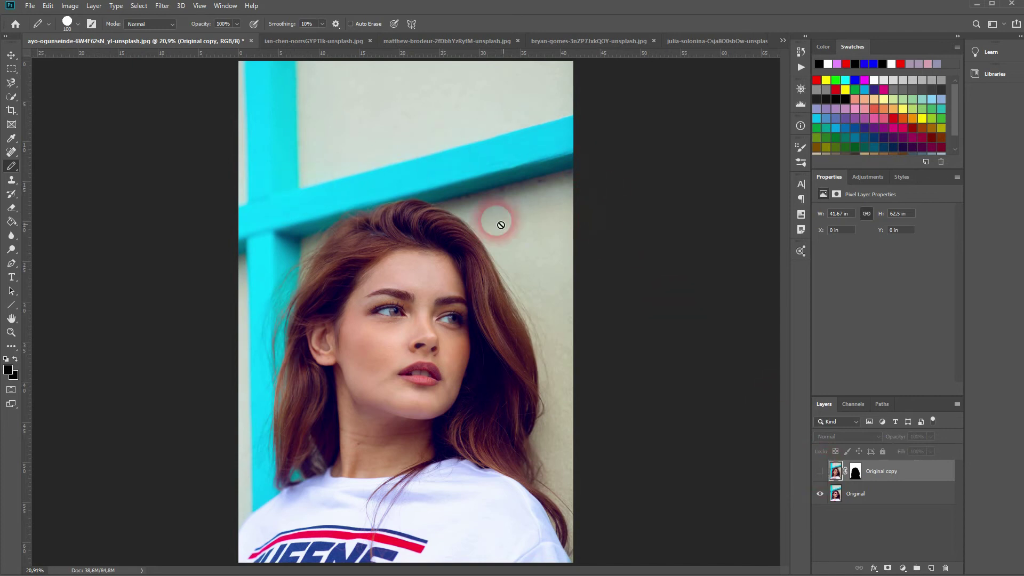
click(820, 472)
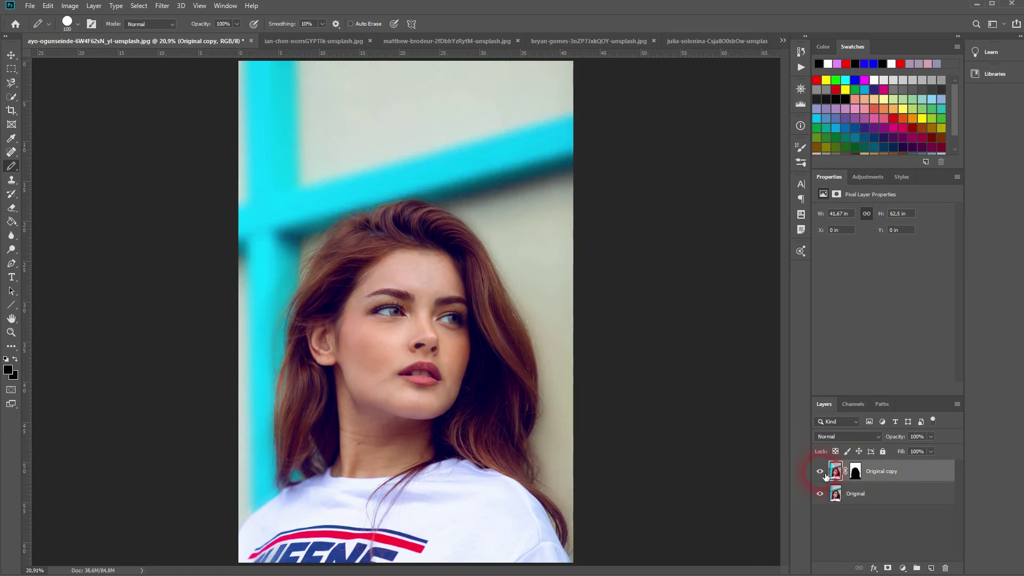
click(820, 472)
click(820, 472)
Switch to nicholas-green-unsplash.jpg, the concert crowd photo, from the tab overflow list
click(782, 42)
click(802, 56)
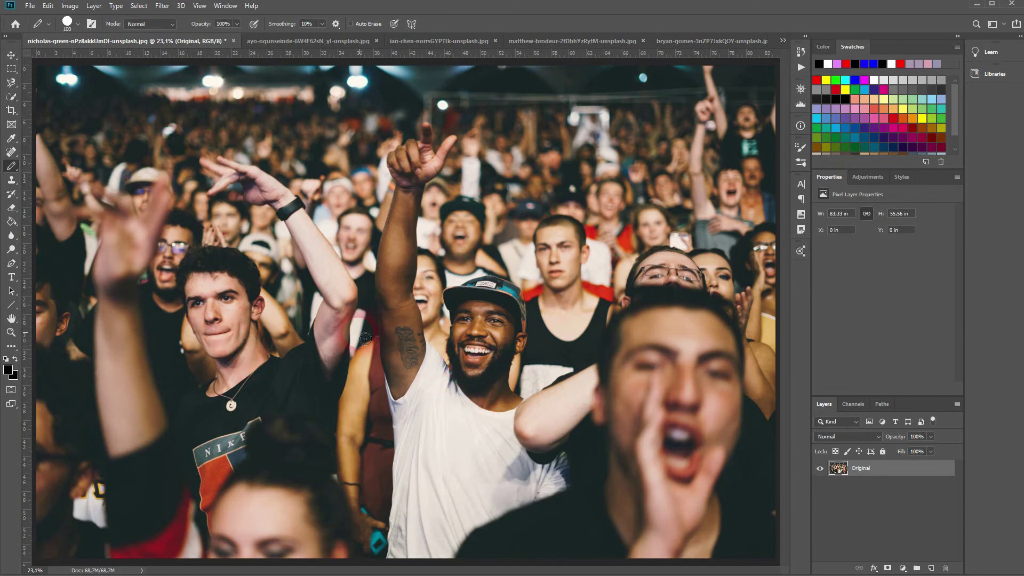
Switch to the cory-schadt street-crossing photo and show its blurred Original copy layer
click(783, 41)
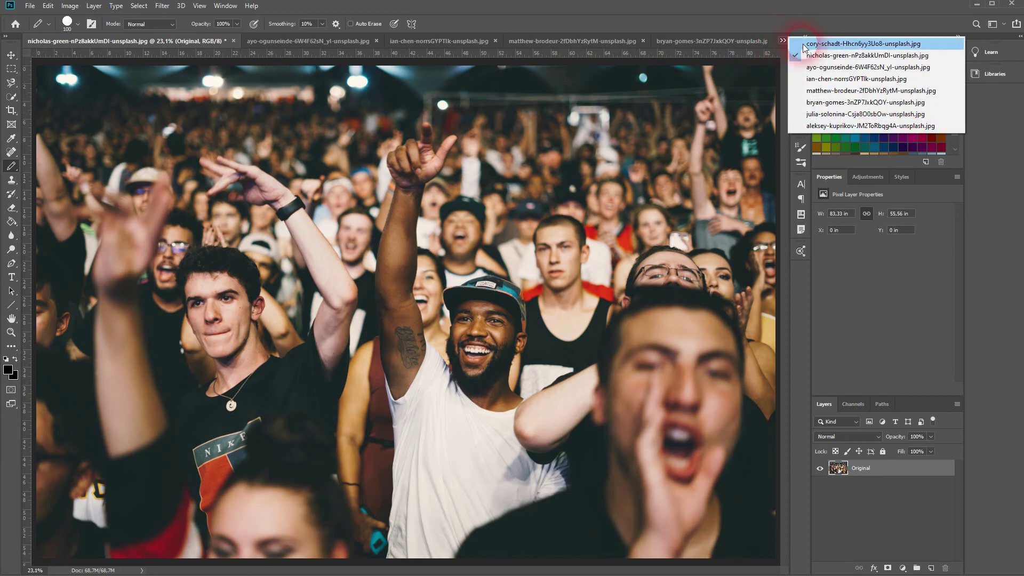
click(806, 45)
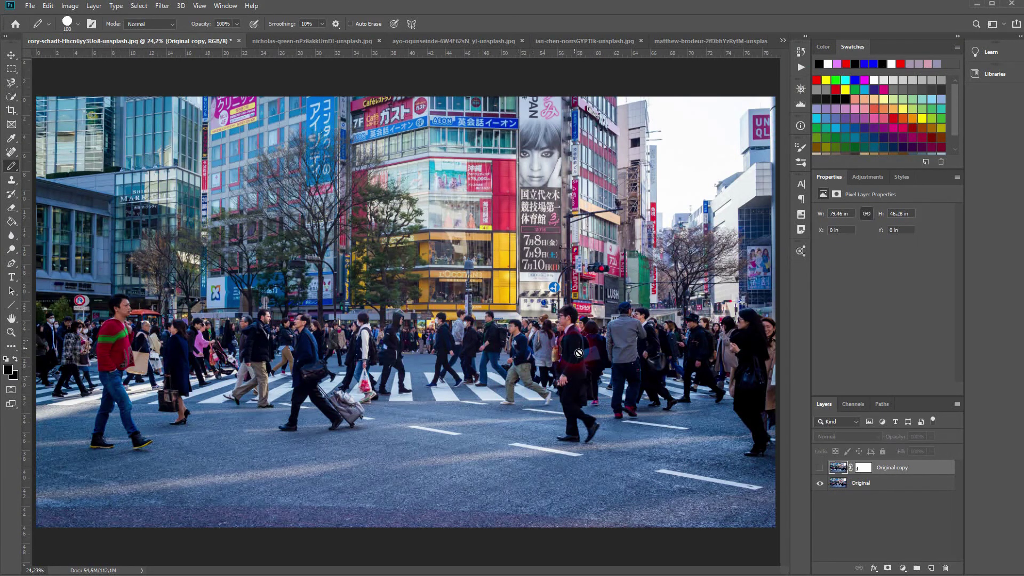
click(819, 482)
click(820, 469)
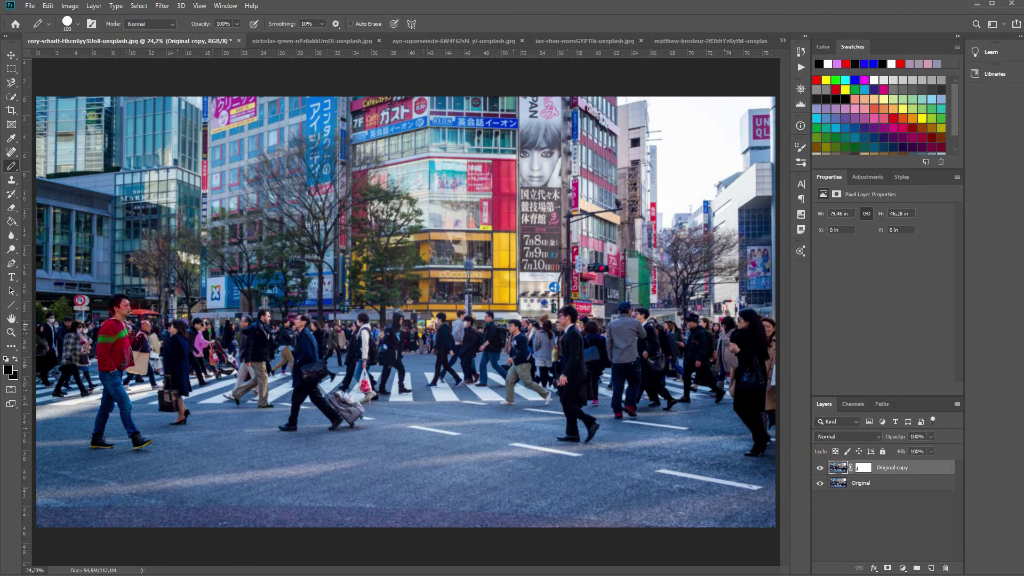
Compare the crosswalk photo with and without the blurred copy, leaving the copy visible
click(837, 467)
click(822, 469)
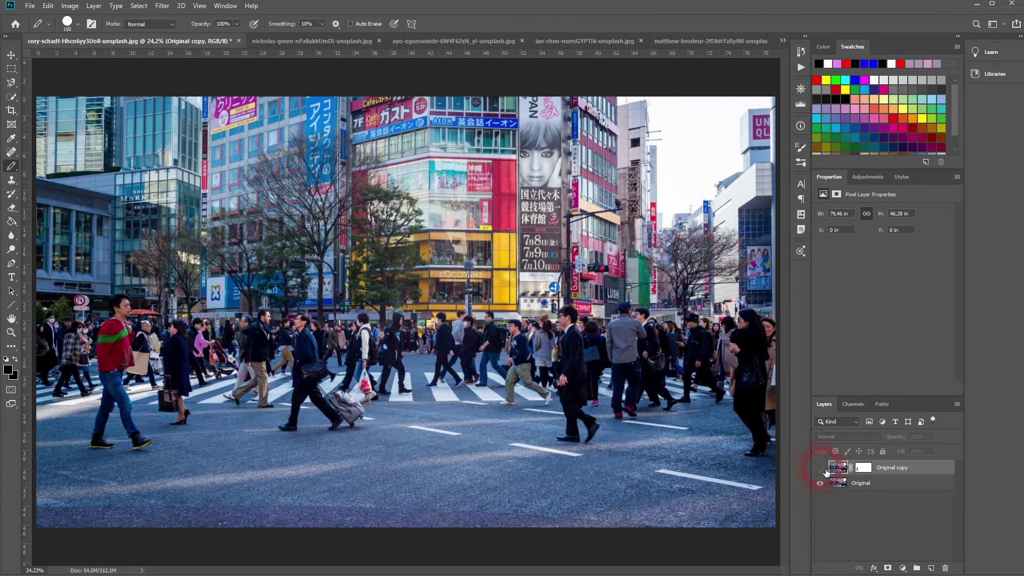
click(820, 468)
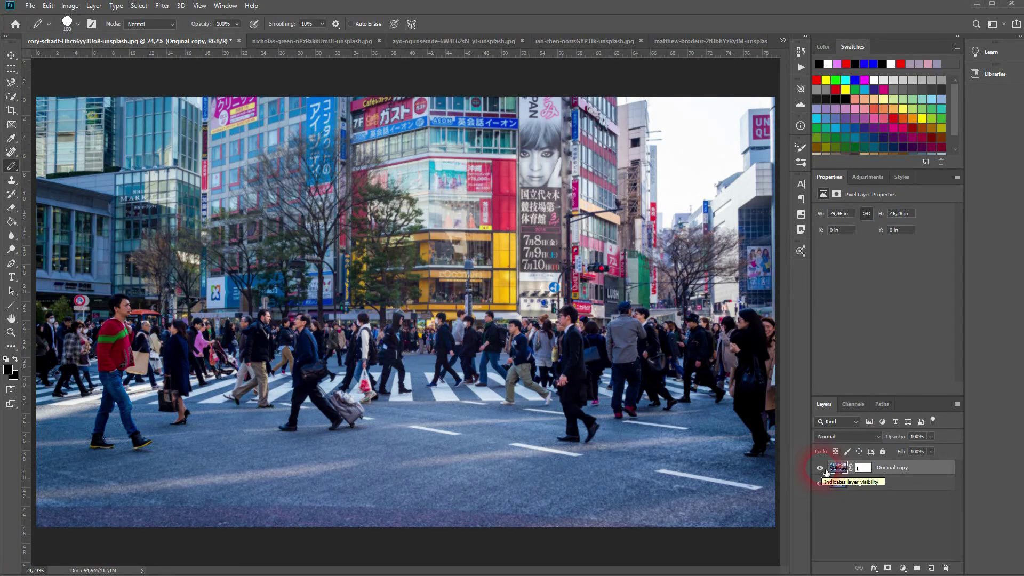
click(820, 468)
click(820, 468)
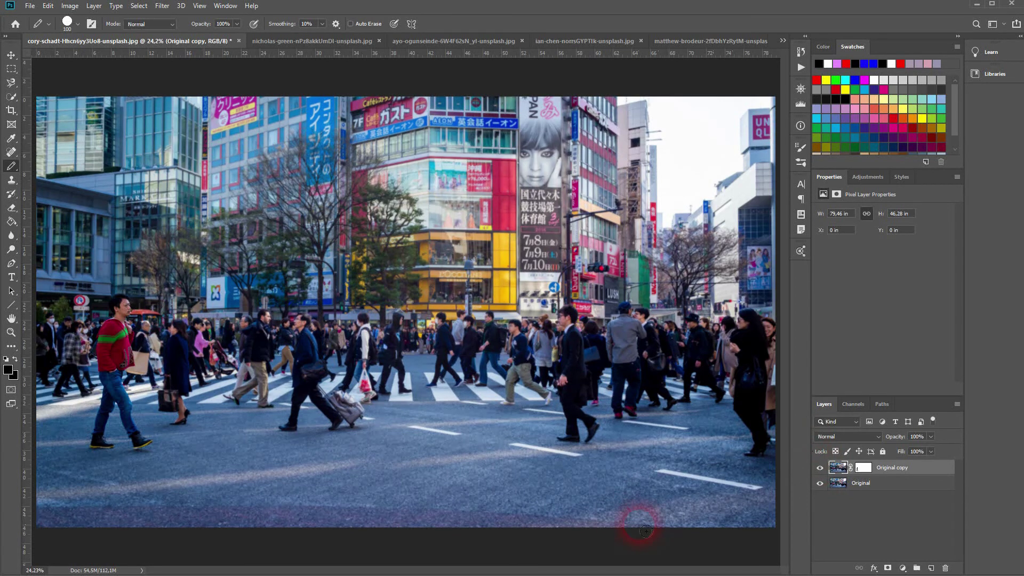
click(632, 520)
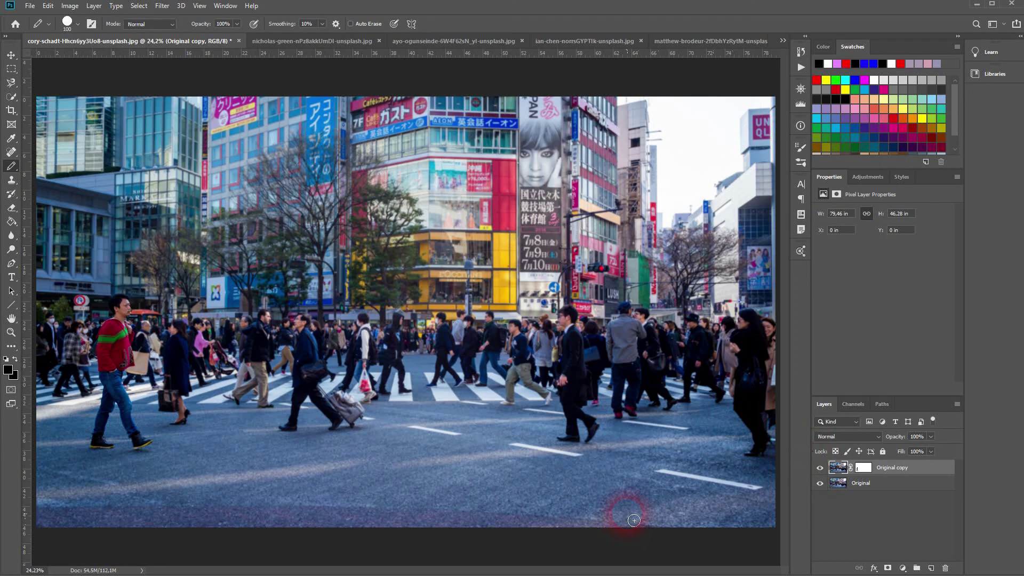